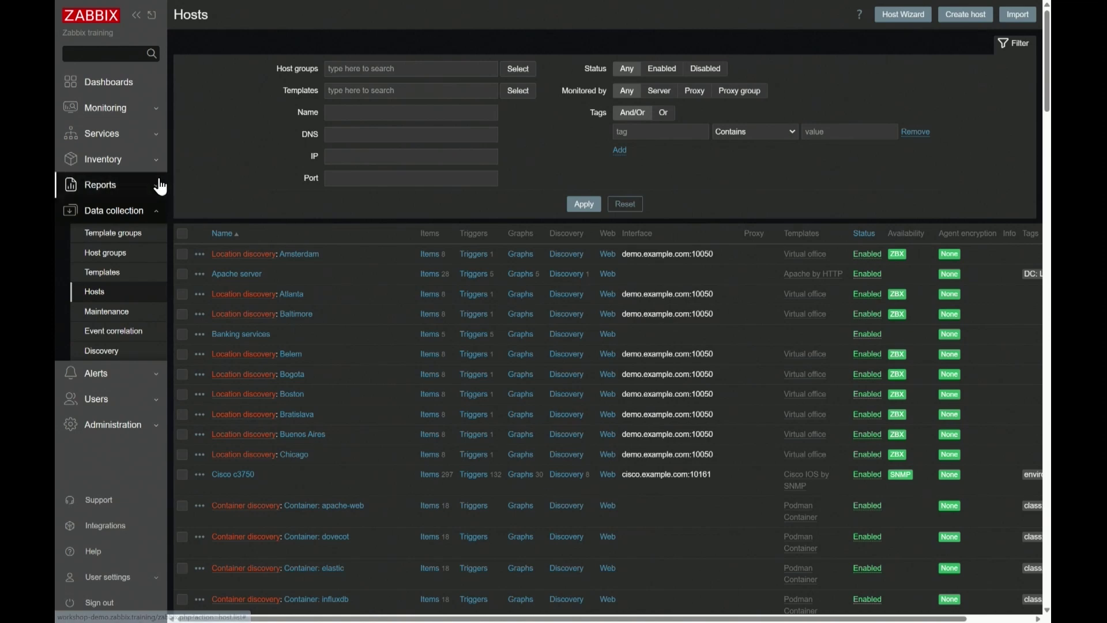
Expand the Reports section of the Zabbix menu to list its report pages
click(160, 184)
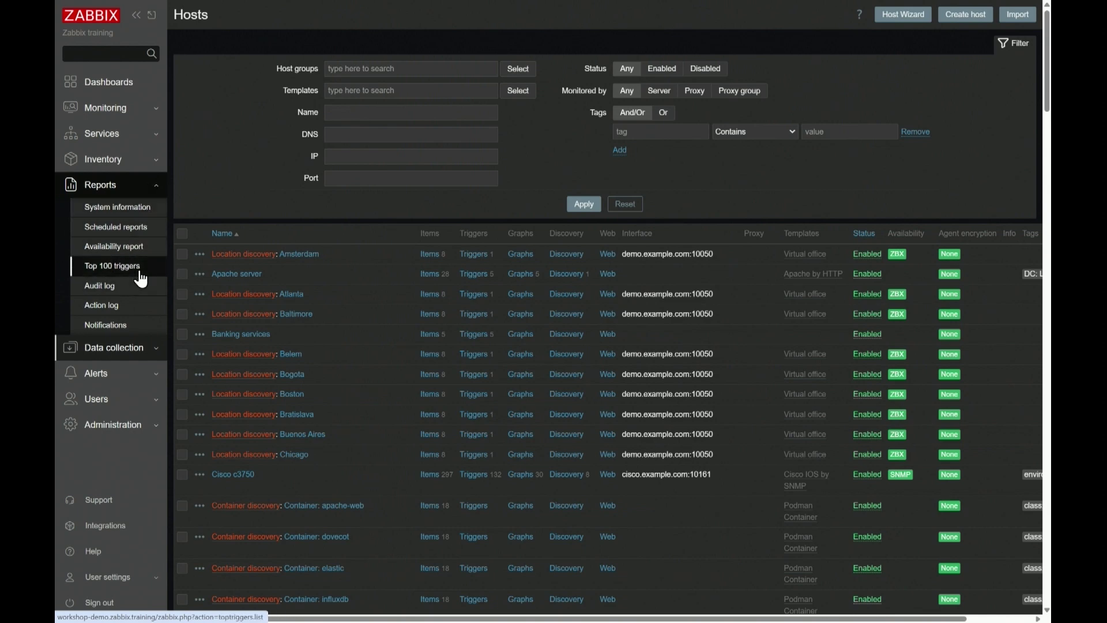
click(113, 266)
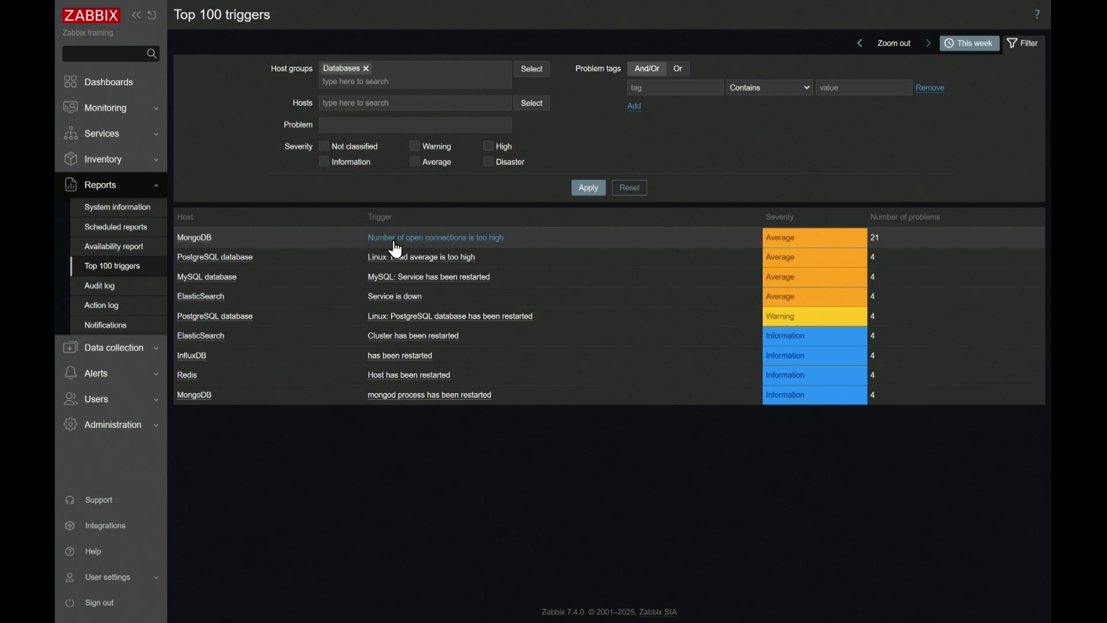
Check the report's This week time period, then collapse the time selector
click(969, 45)
click(978, 44)
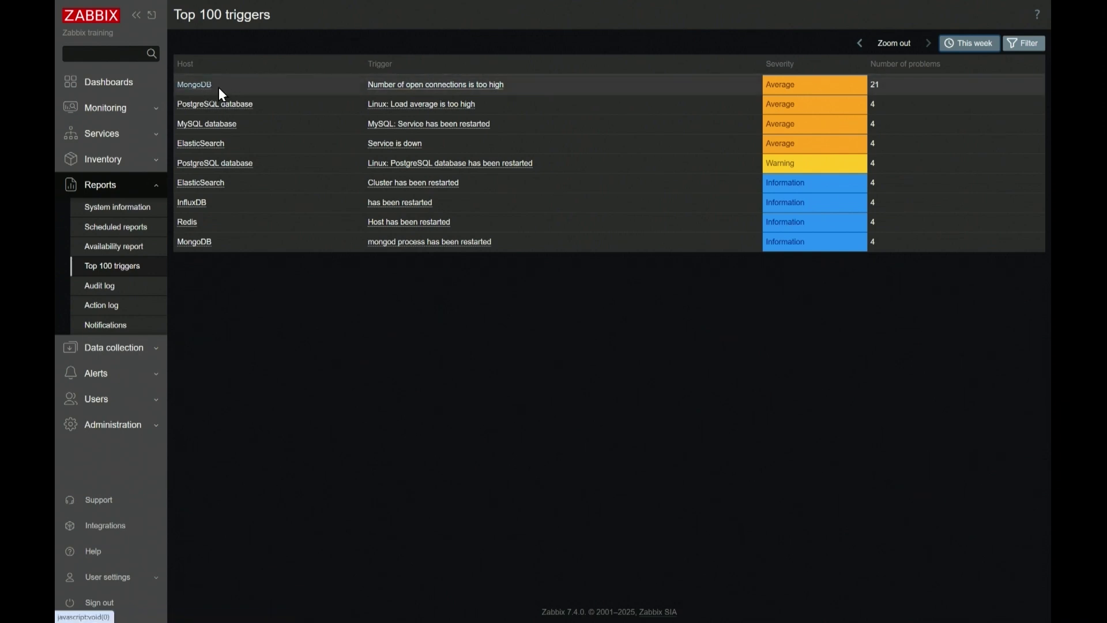
Expand the filter panel showing the Databases host group, severity and tag options
click(1006, 47)
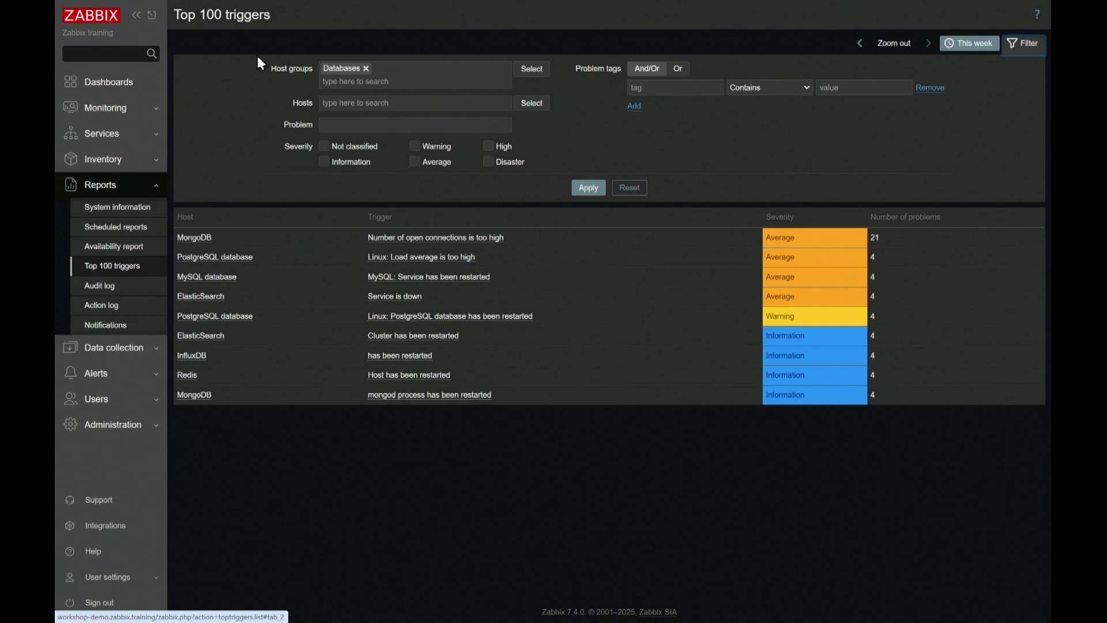